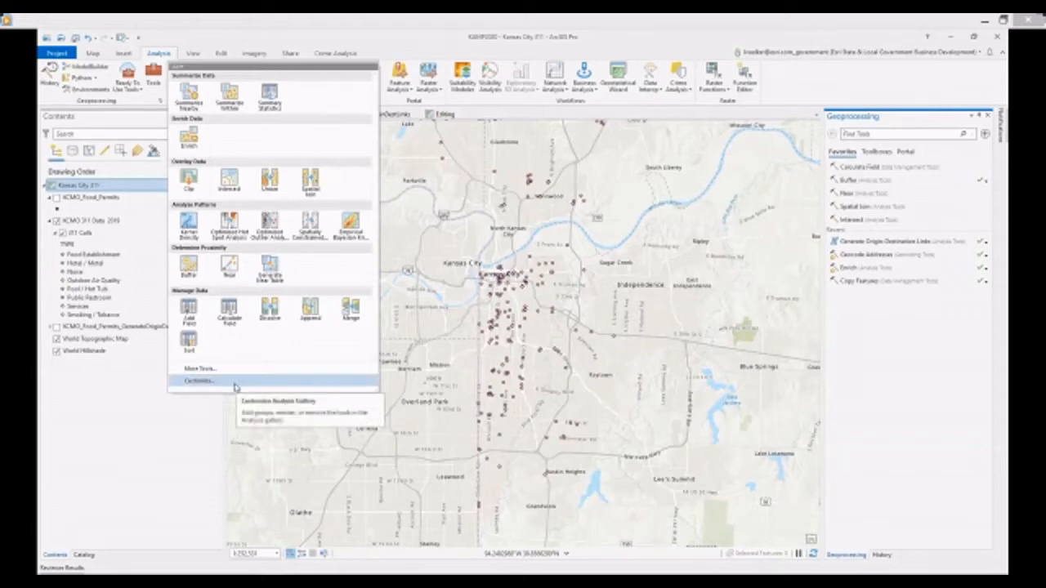
Step: Open the Buffer tool and choose the 311 Calls layer as the input features
click(190, 267)
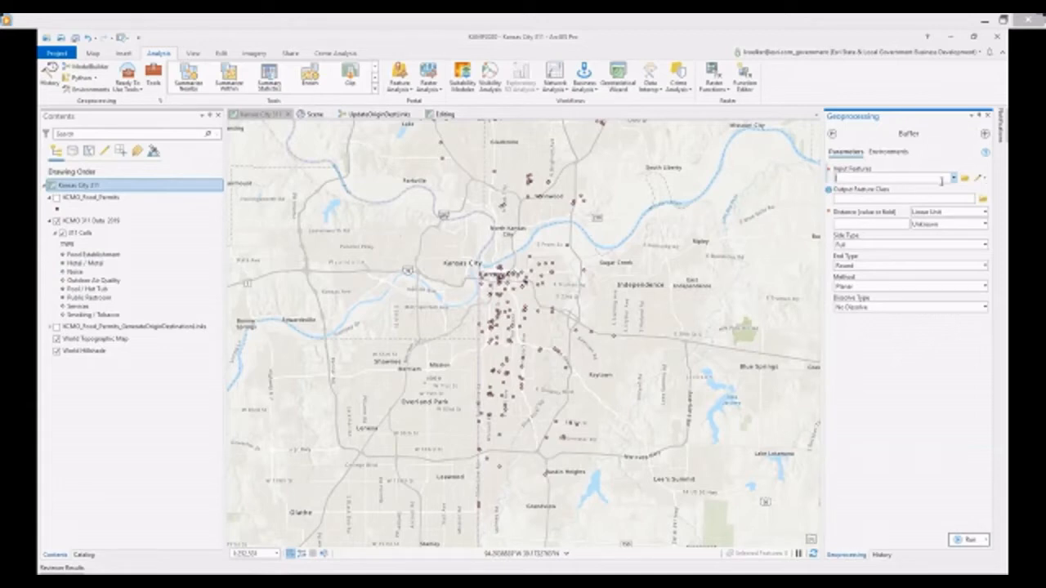
click(954, 178)
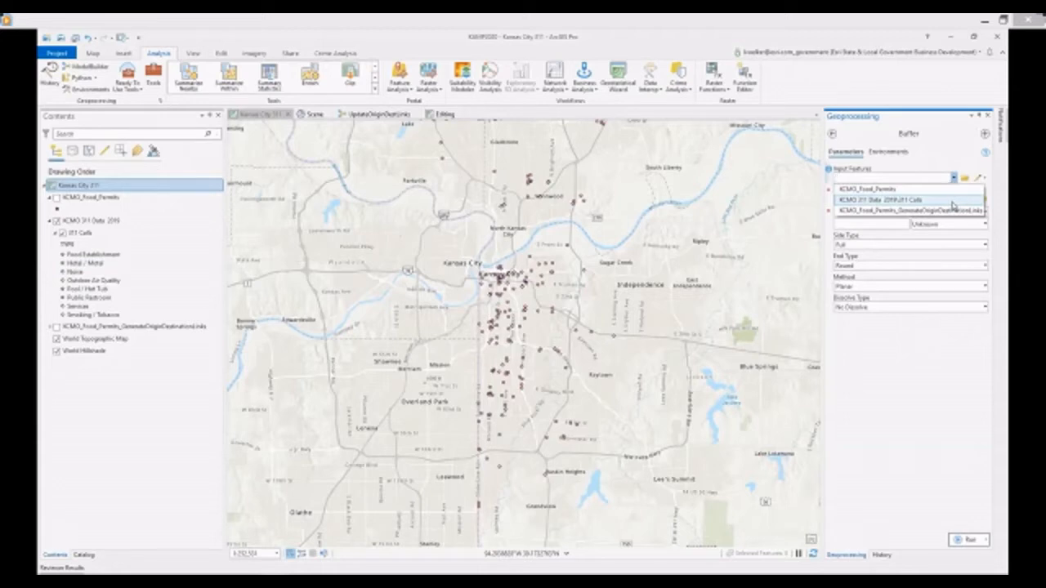
click(952, 201)
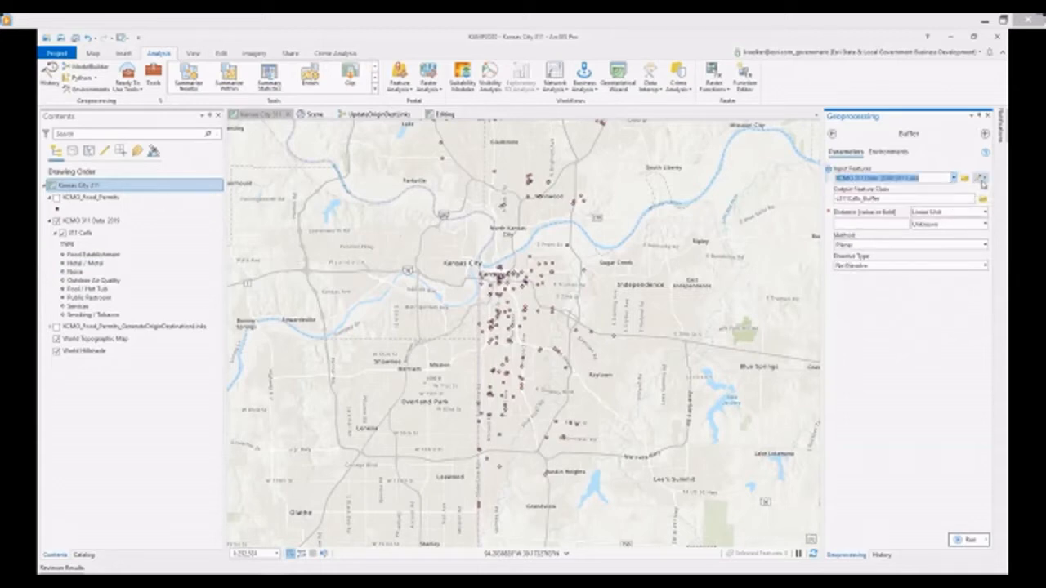
click(981, 179)
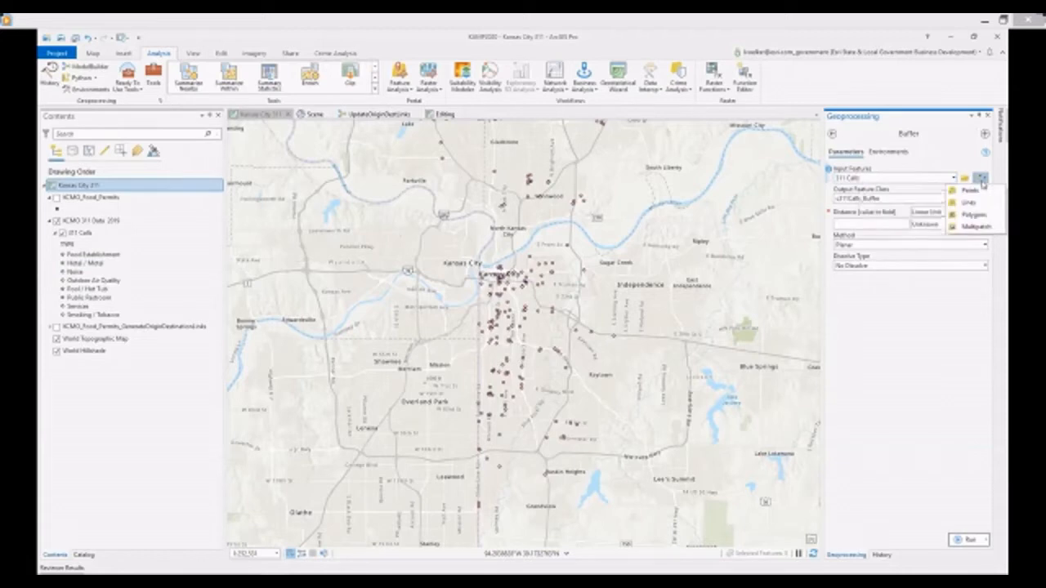
click(983, 182)
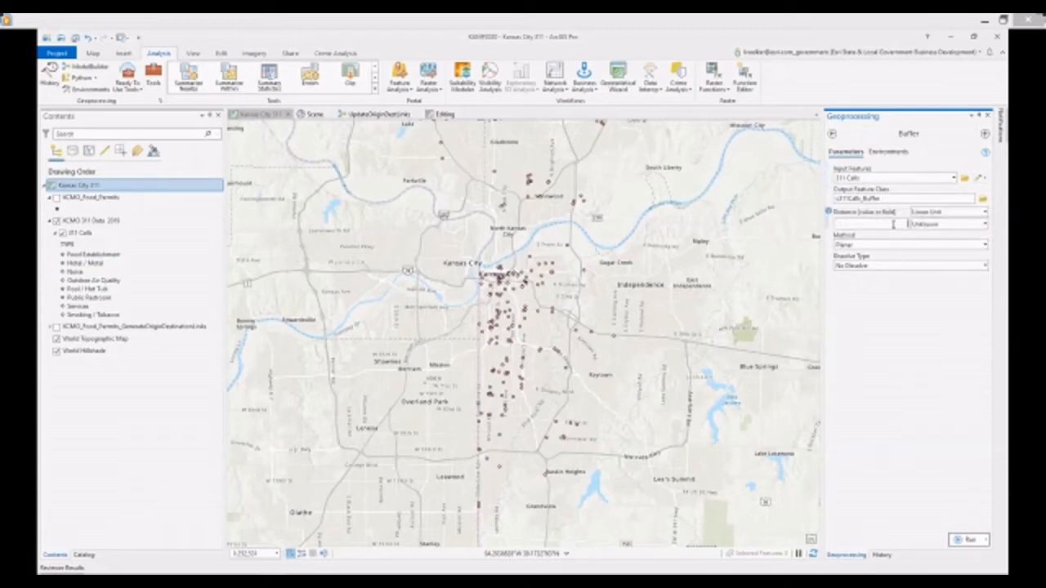
Step: Set the buffer distance to 500 Feet and run the Buffer tool
click(893, 223)
text(500)
click(984, 224)
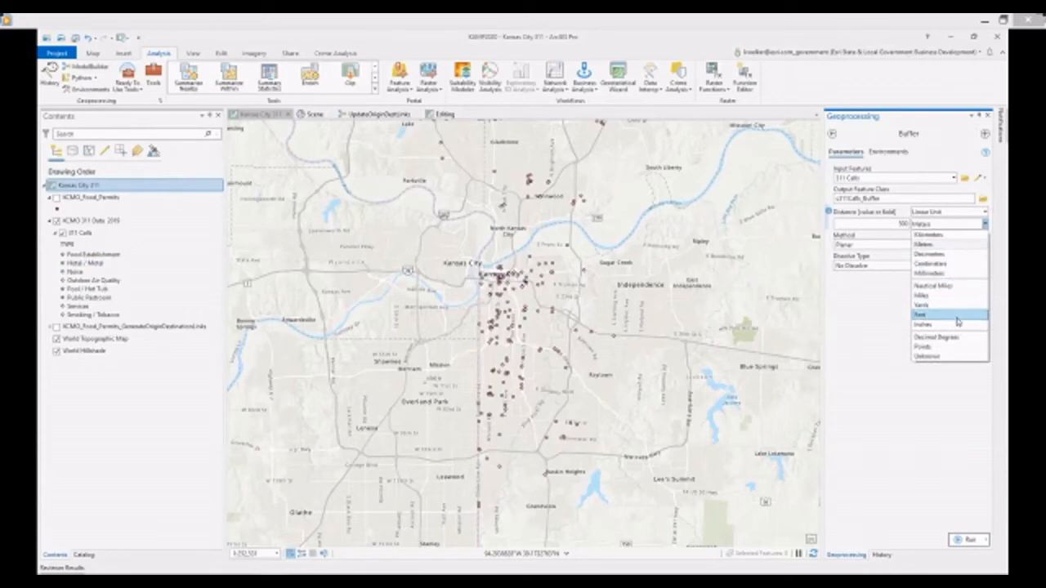
click(957, 315)
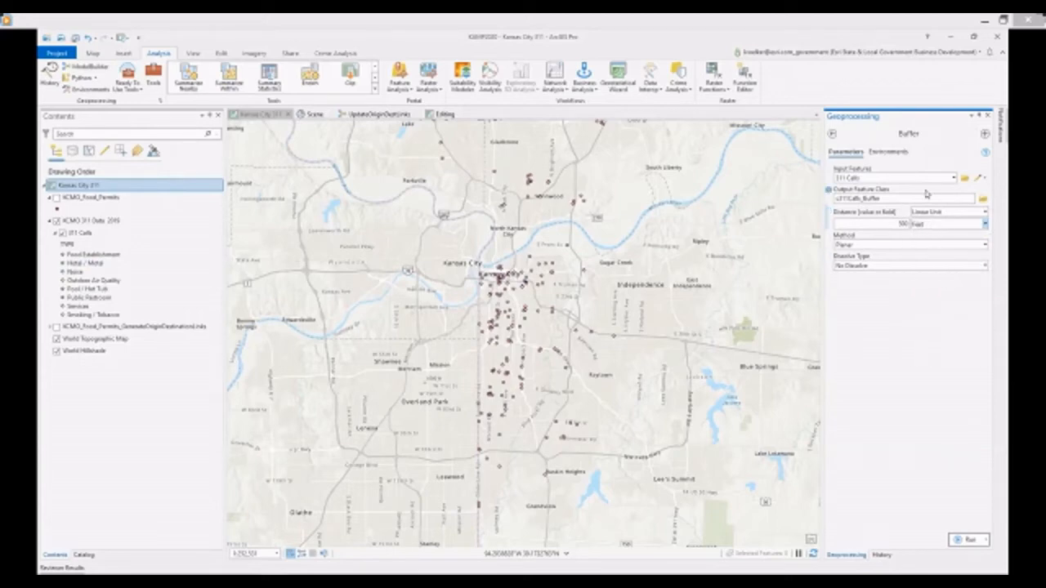
click(970, 541)
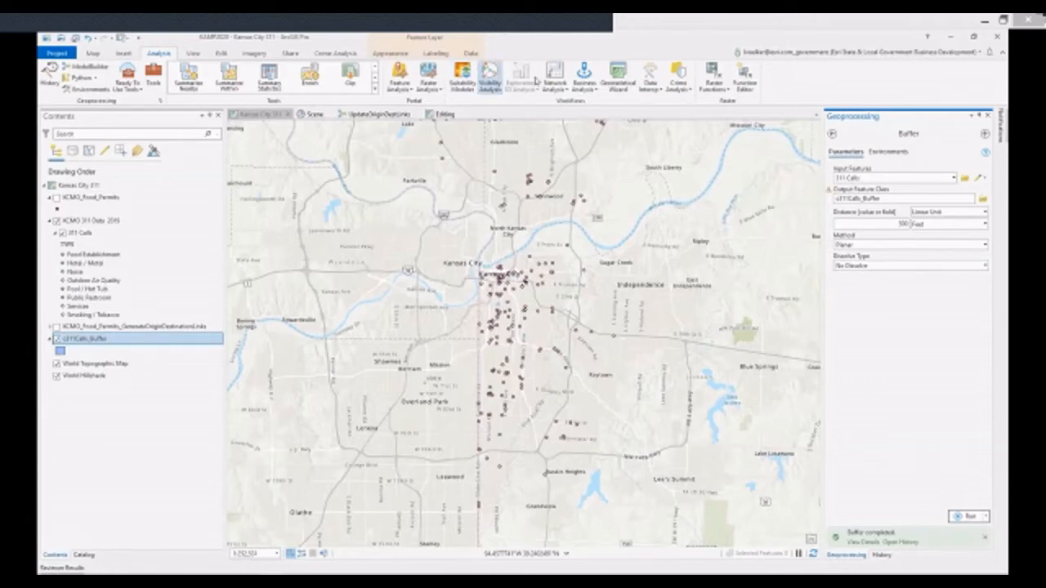
Step: Check the signed-in portal account and look over the Ready To Use Tools
click(804, 54)
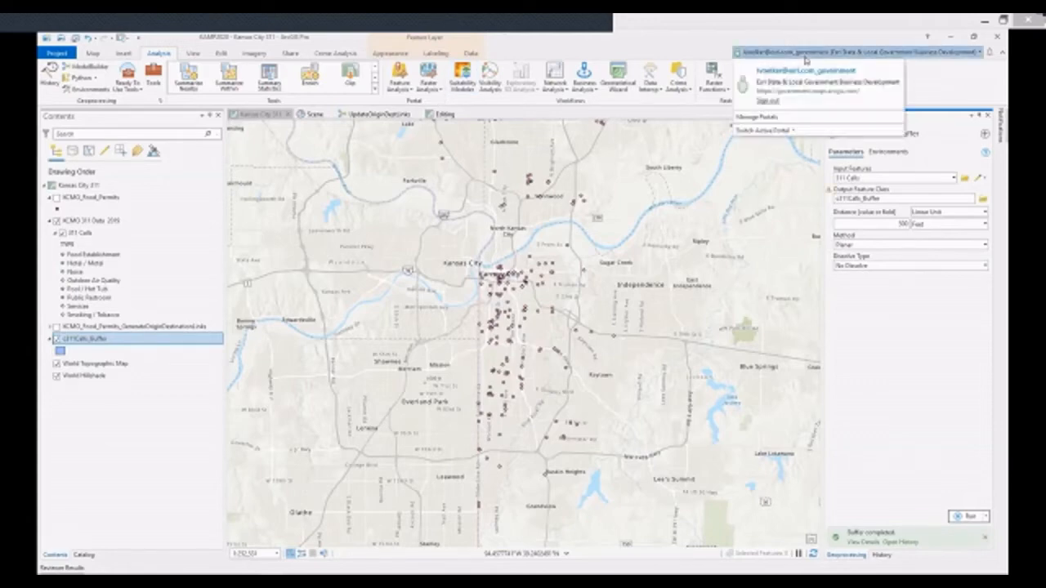
click(634, 46)
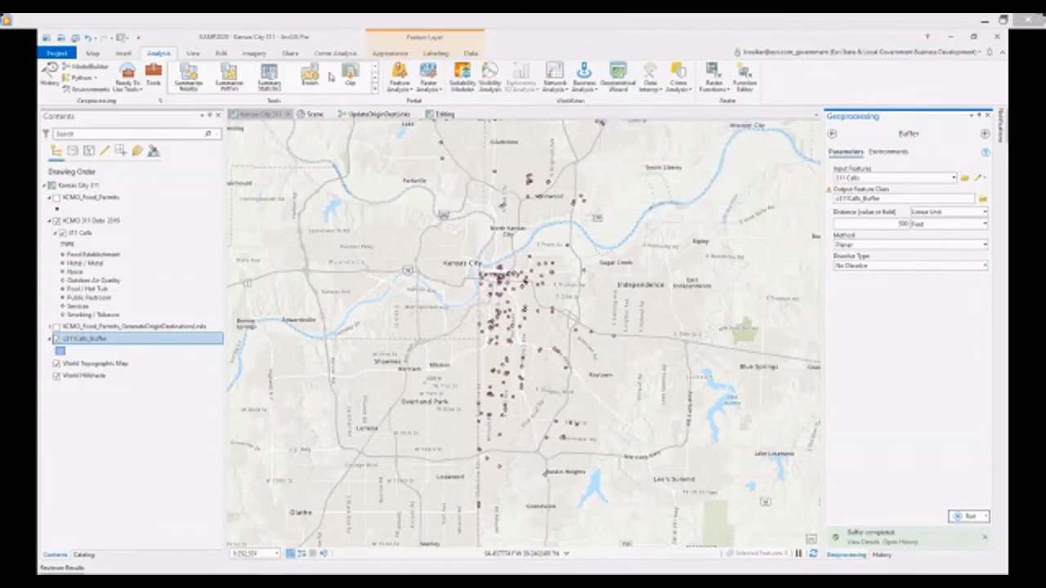
click(141, 94)
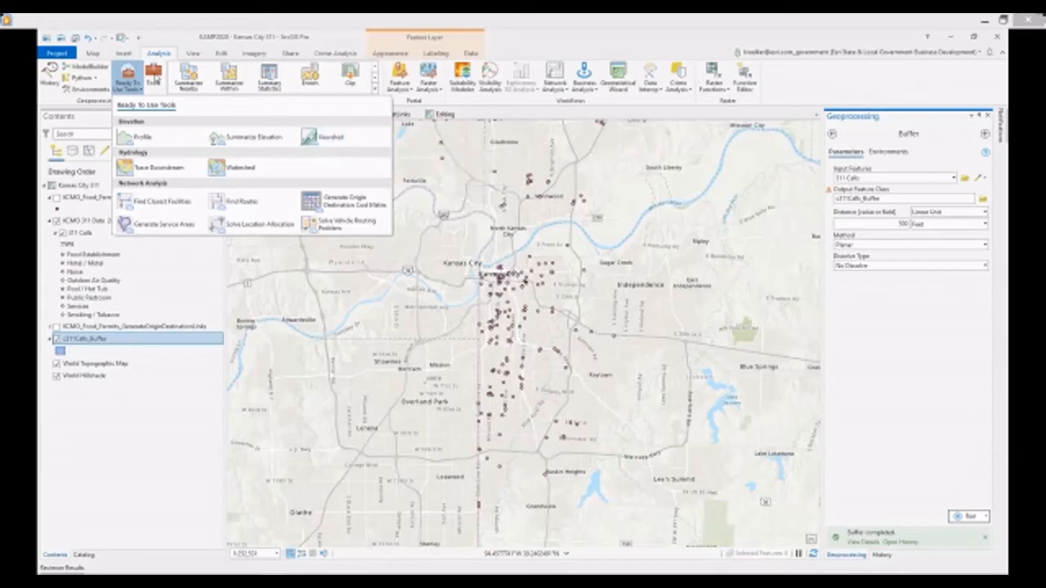
Step: Search the geoprocessing tools for "origin" and return to the tool overview
click(154, 78)
text(origin)
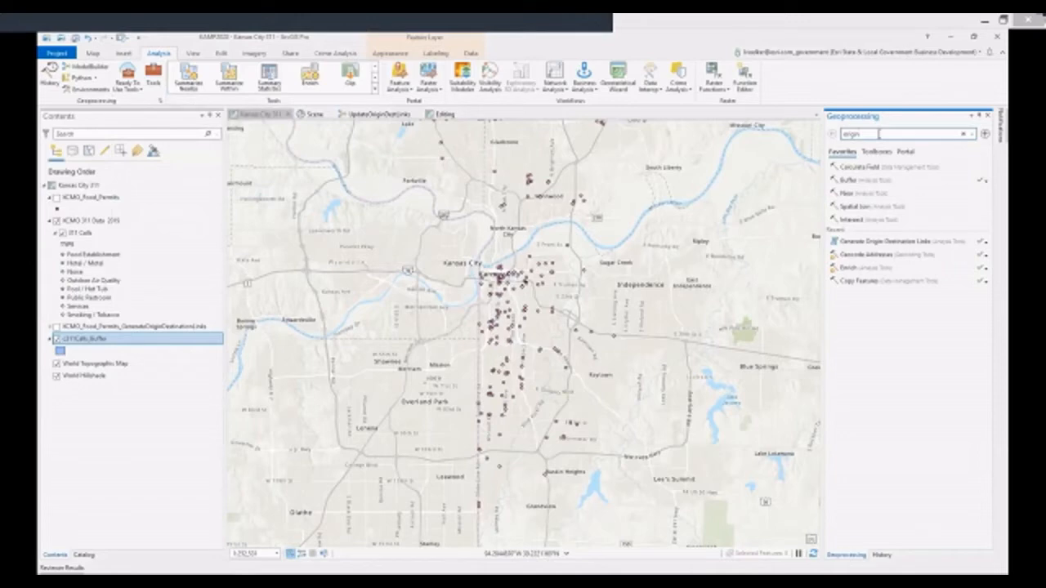
key(Return)
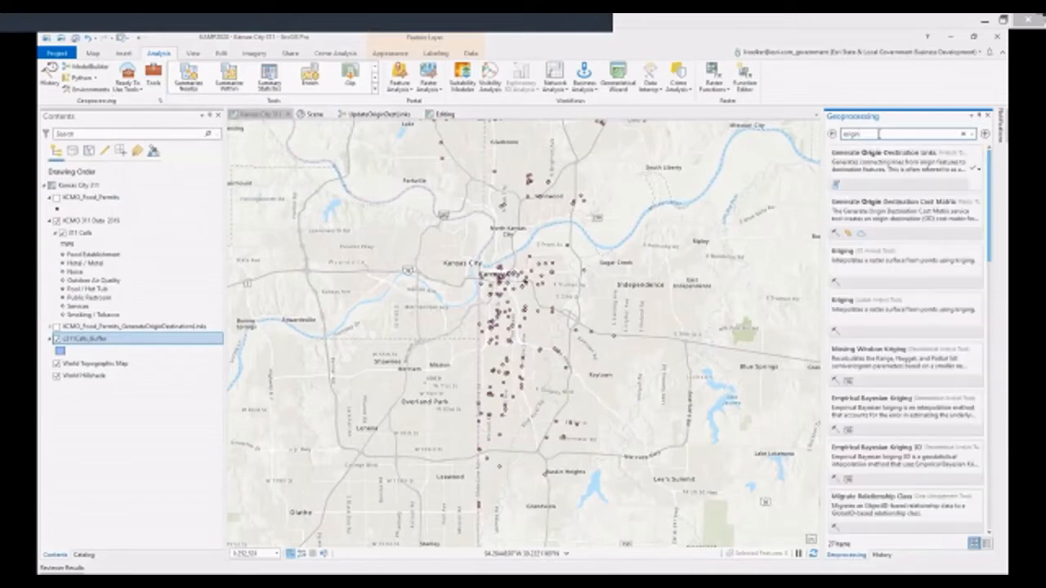
click(832, 134)
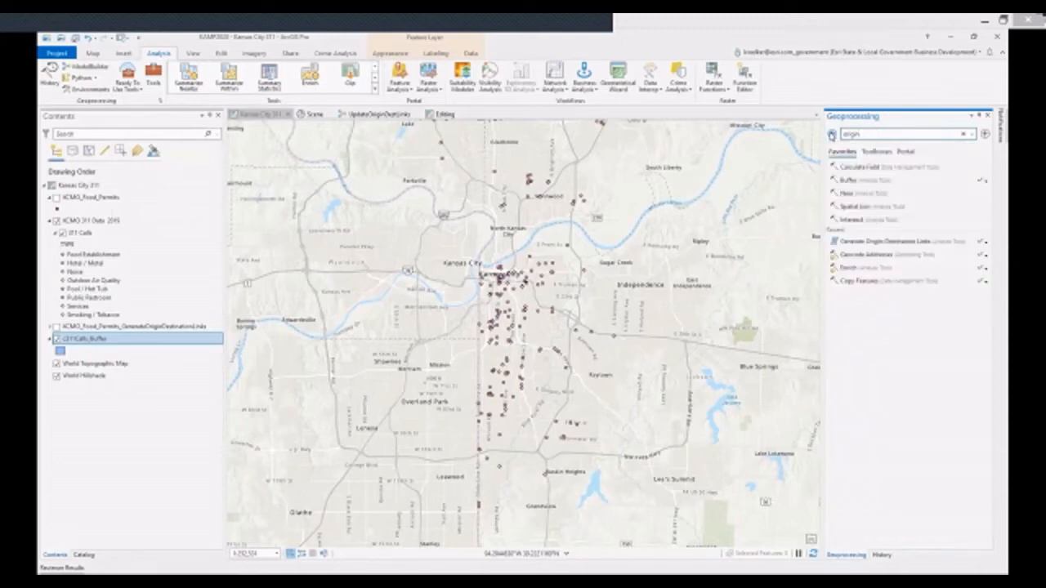
Step: Browse the Proximity toolset within the Analysis Tools toolbox
click(877, 152)
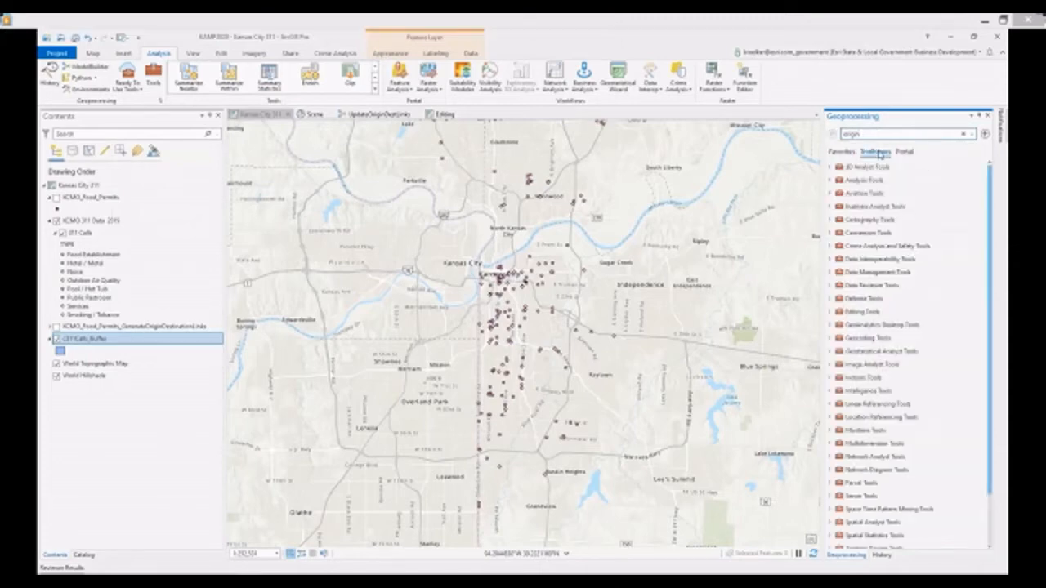
click(830, 180)
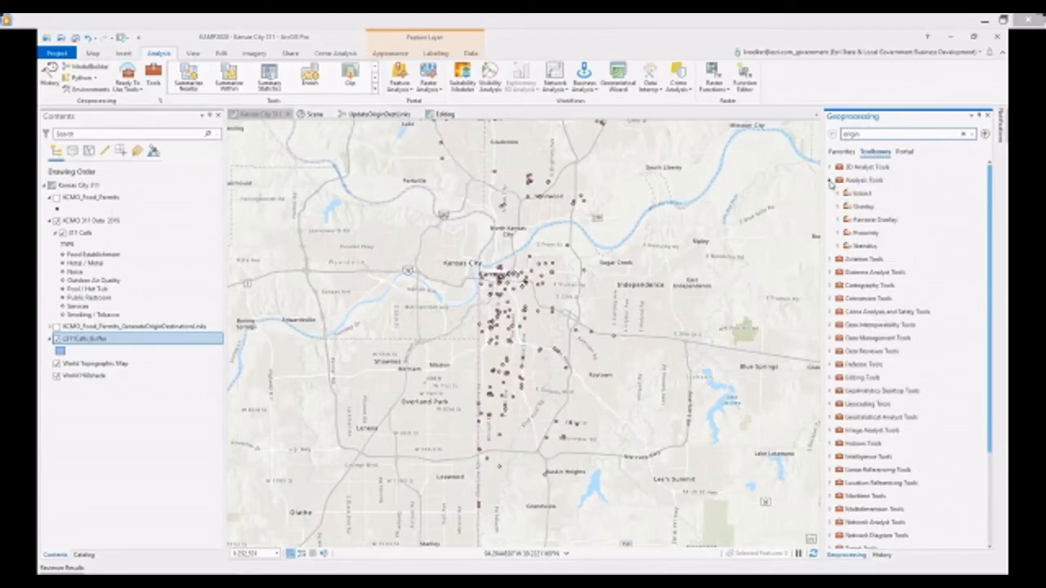
click(838, 234)
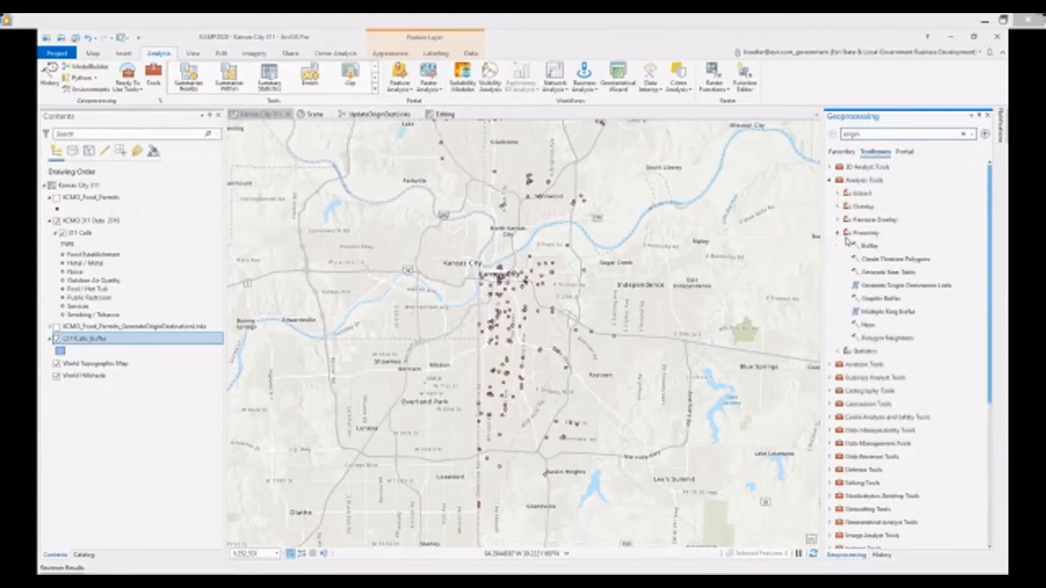
click(871, 247)
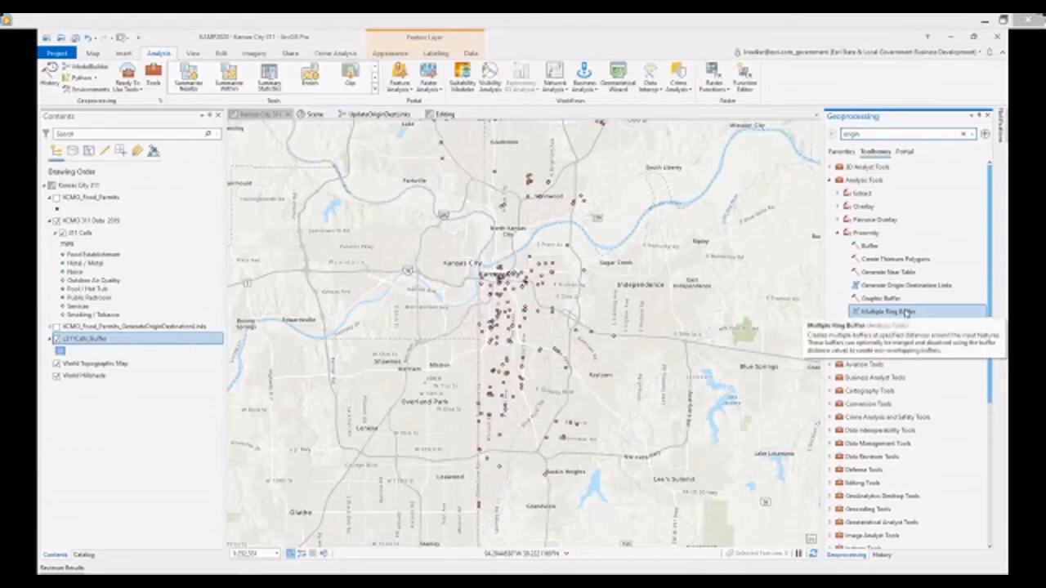
Step: Reopen the earlier Generate Origin-Destination Links run from the geoprocessing history and set its origin features to 311 Calls
click(881, 555)
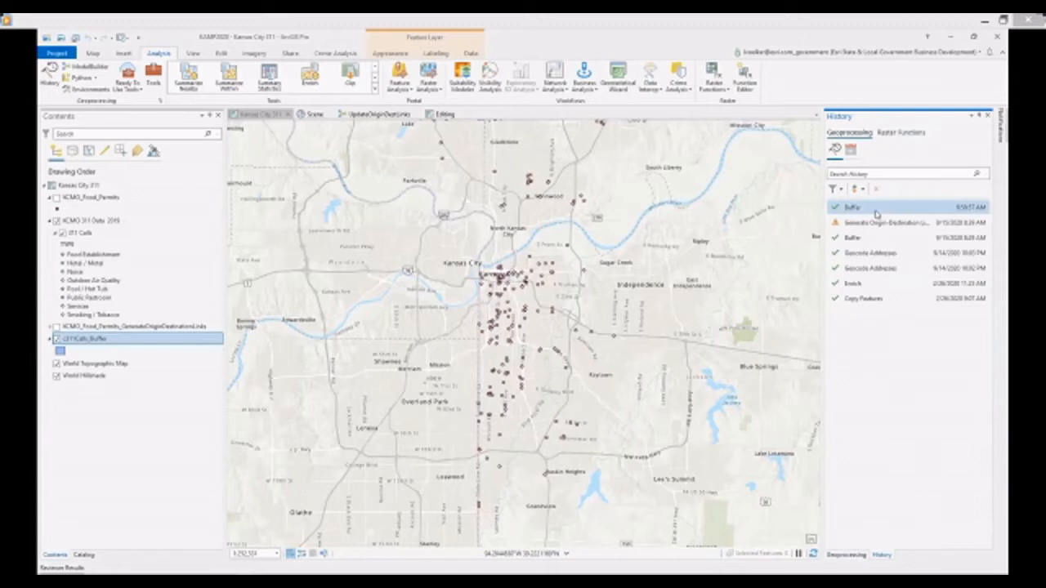
mouse_move(877, 215)
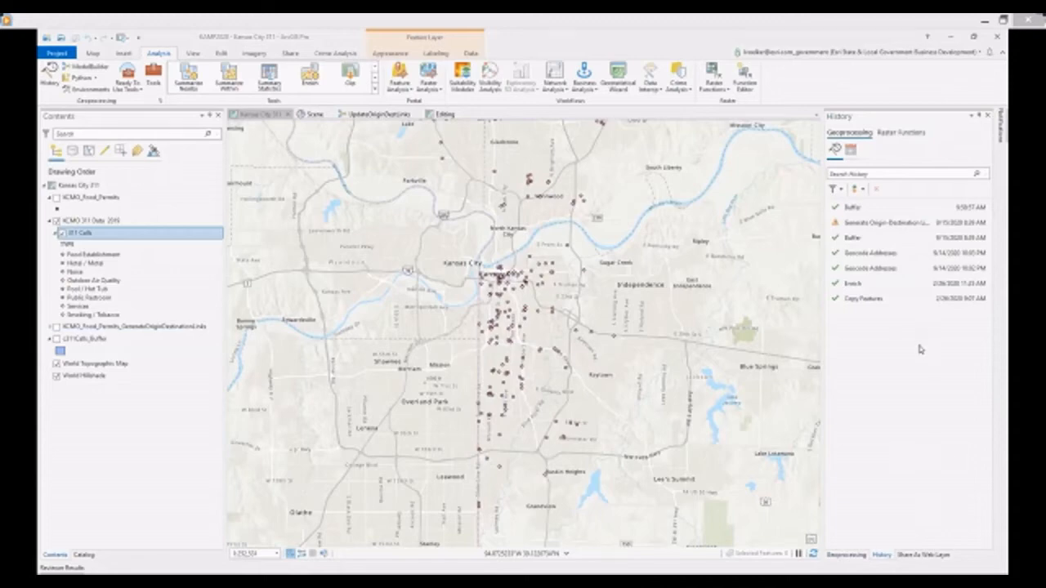
double_click(915, 228)
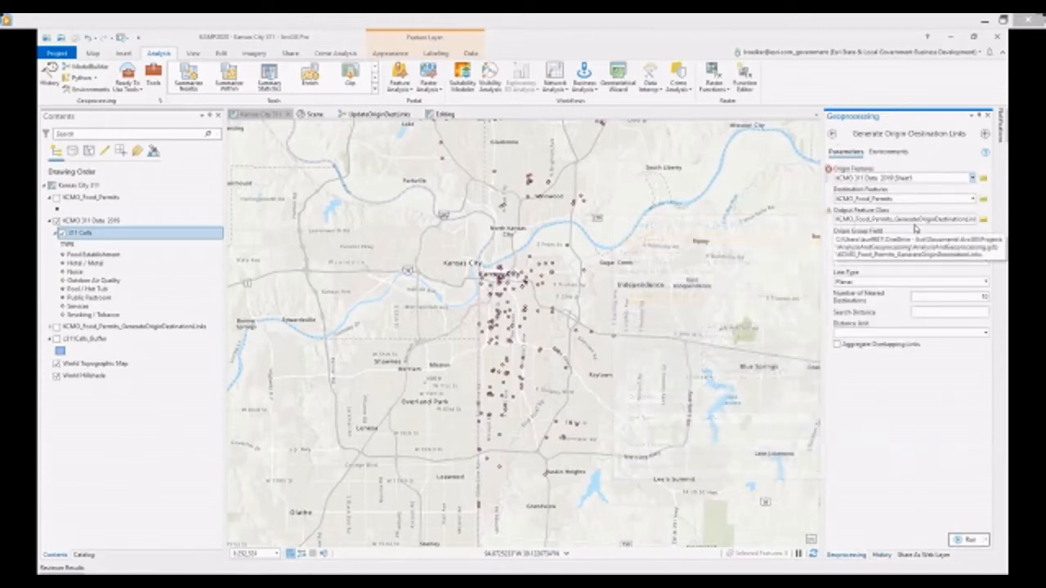
click(972, 179)
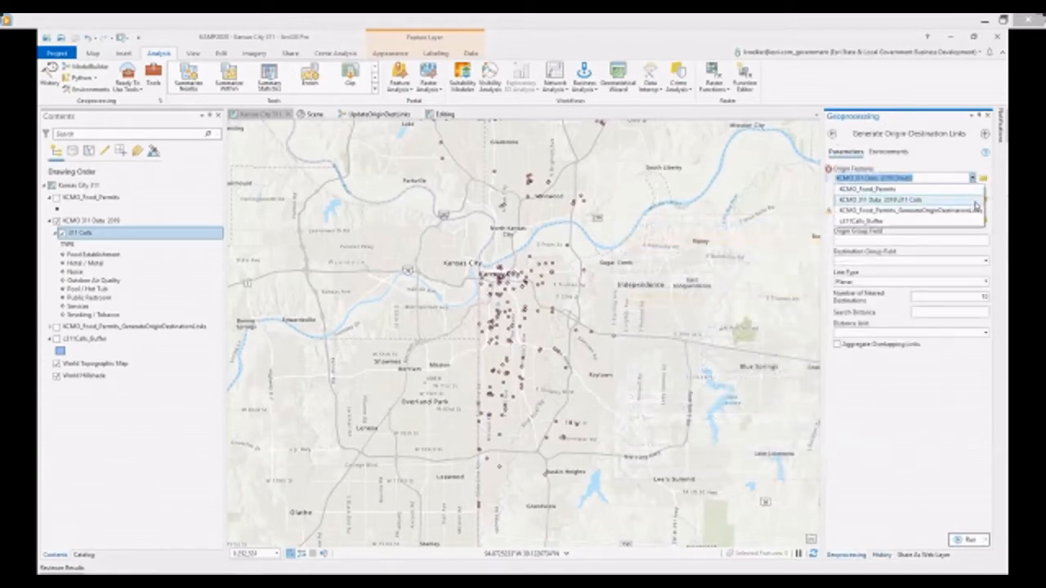
click(975, 201)
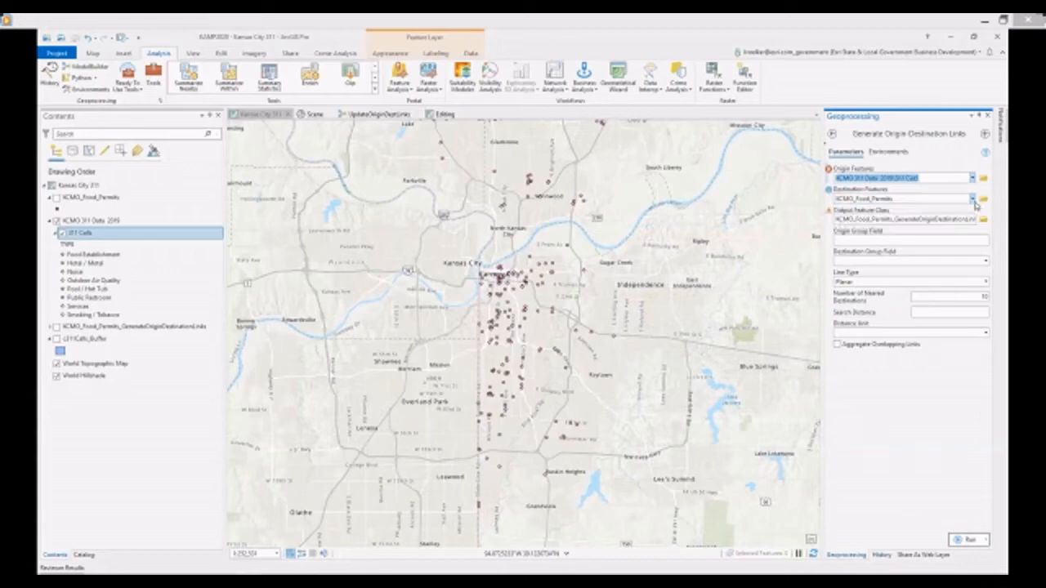
Step: Set the distance unit to Feet and run Generate Origin-Destination Links
click(985, 335)
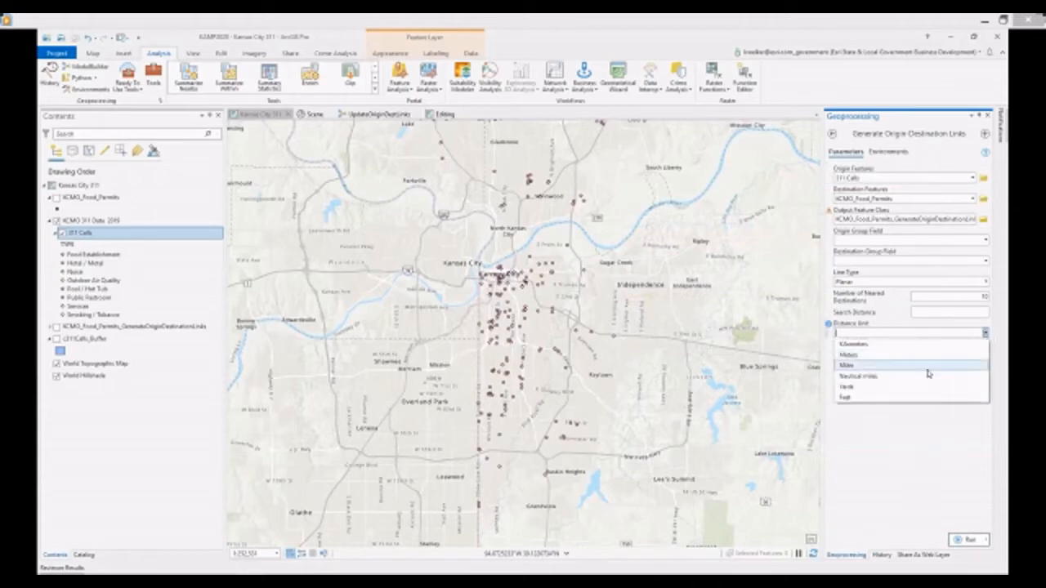
click(929, 398)
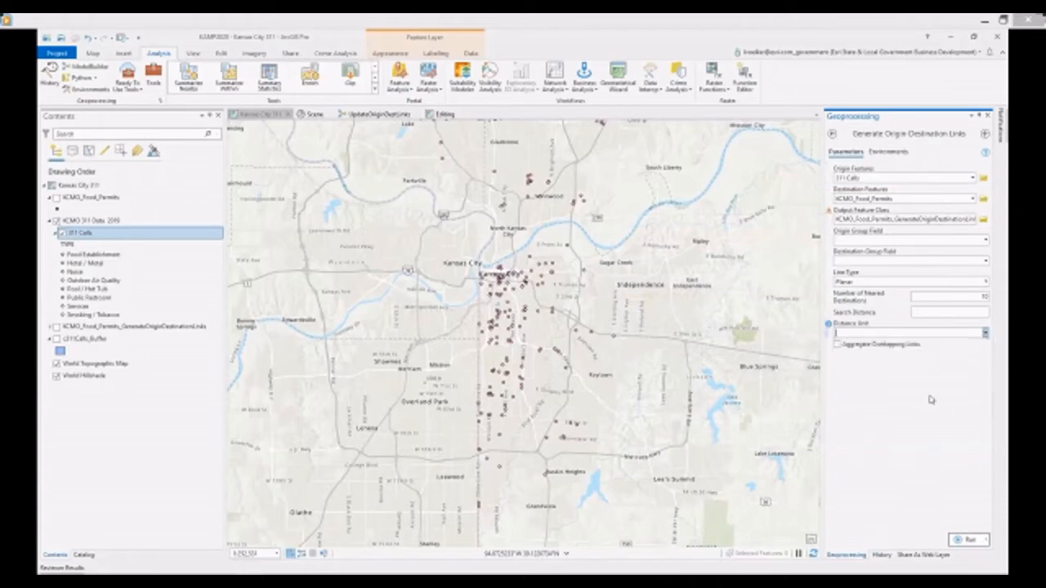
click(966, 541)
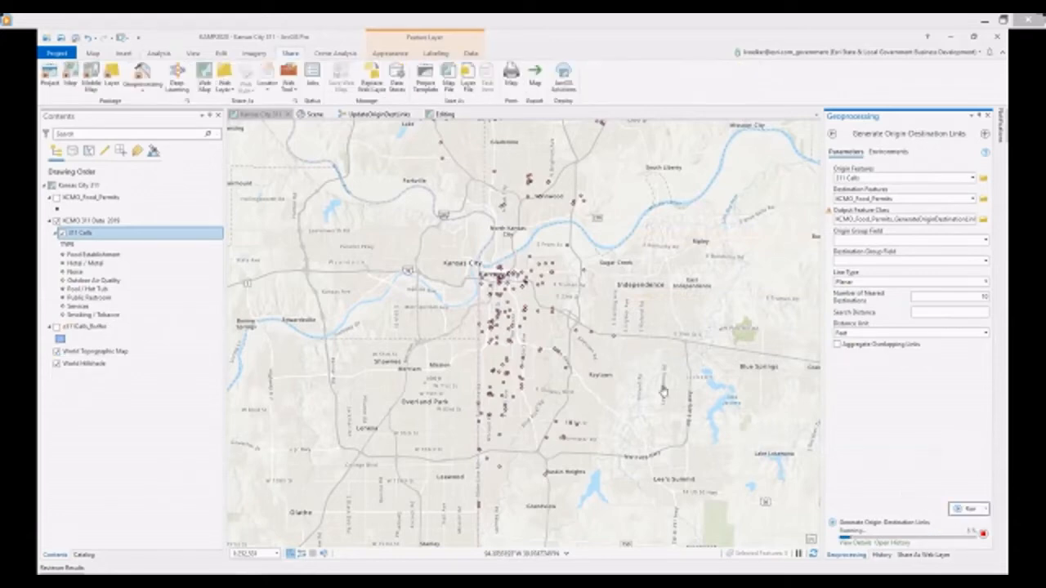
Step: Look at the selection settings in the 311 Calls layer properties, close them without changes, and check the web layer sharing options
right_click(166, 236)
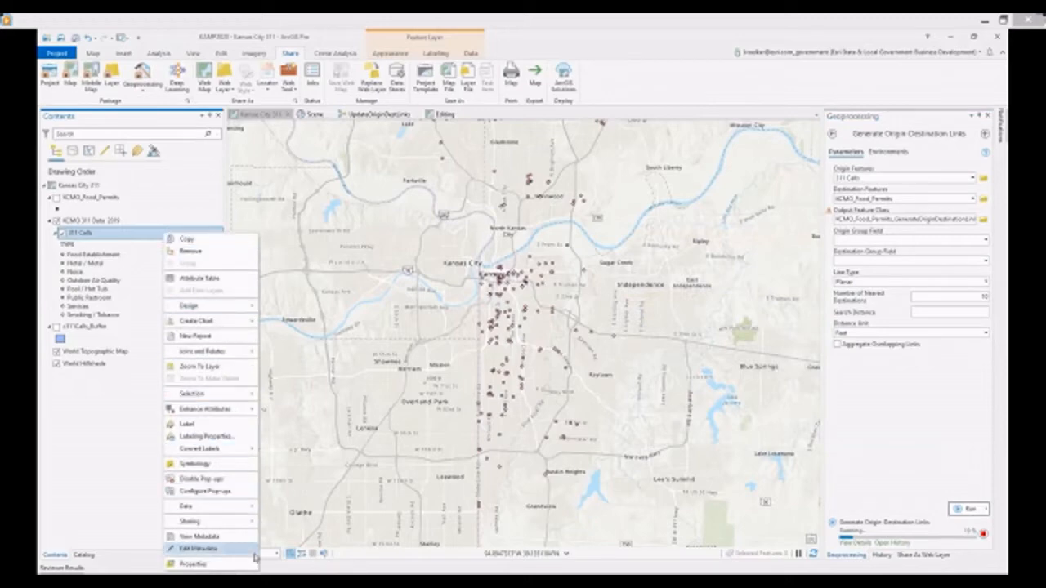
click(193, 564)
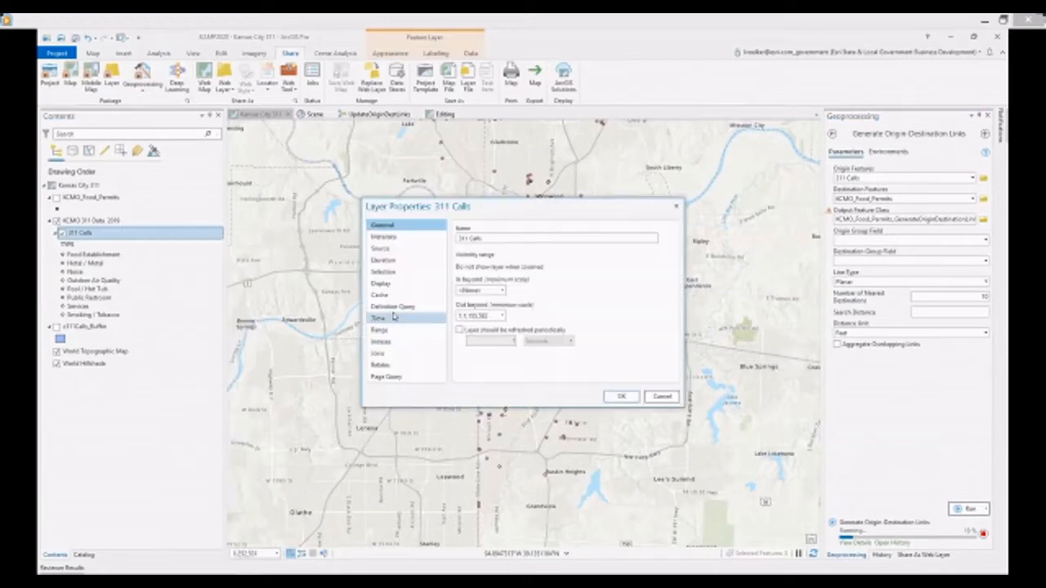
click(398, 273)
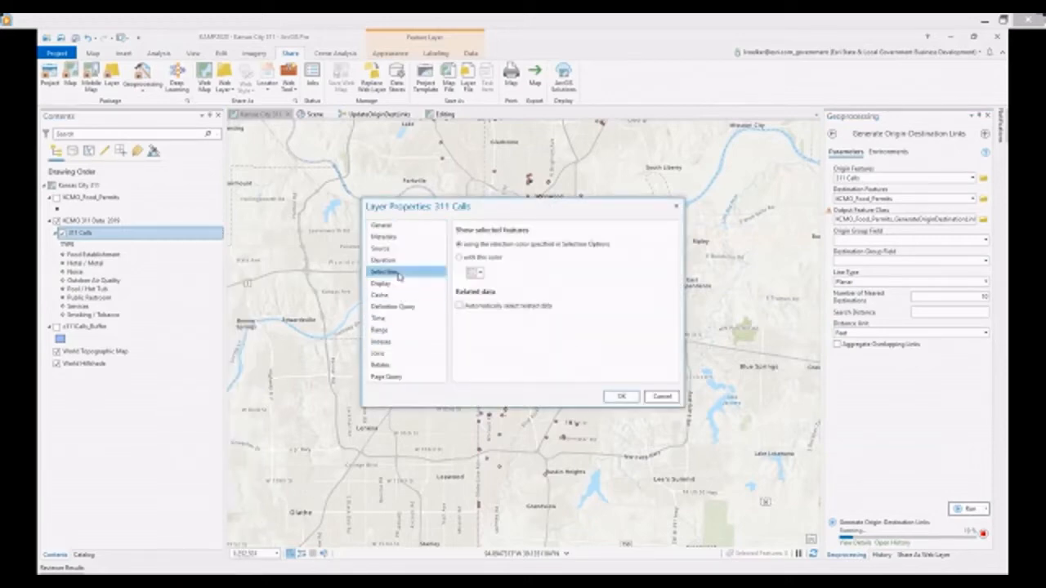
click(662, 397)
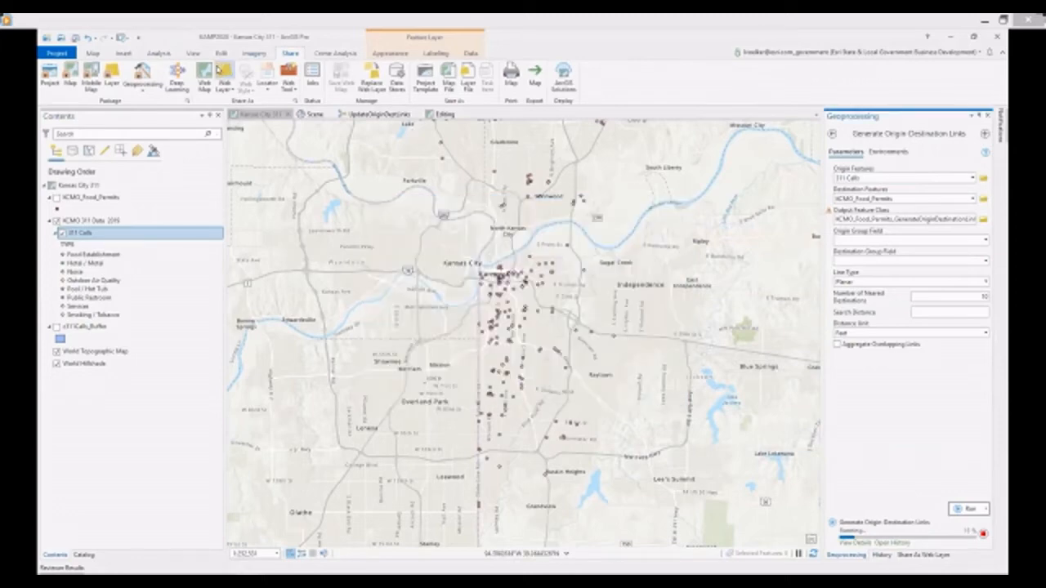
click(233, 92)
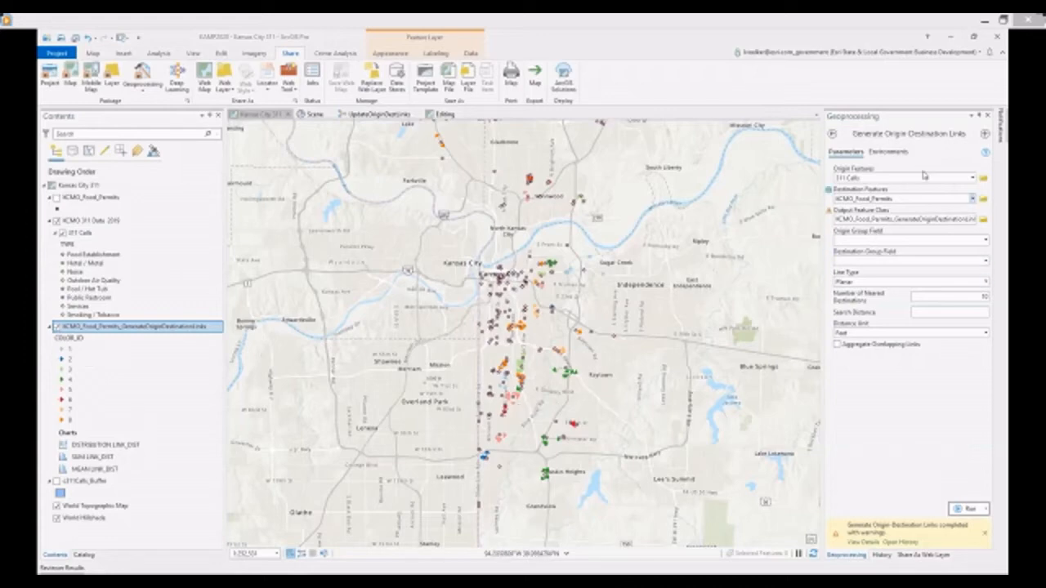
Step: Open the SUM LINK_DIST chart of the origin-destination links layer and inspect its tallest bar
mouse_move(986, 157)
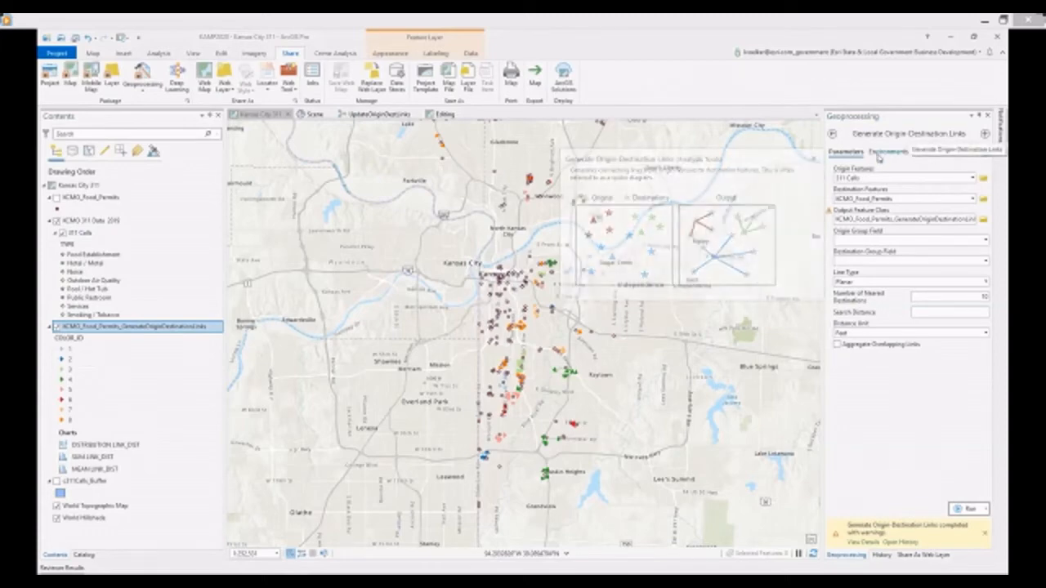
mouse_move(829, 170)
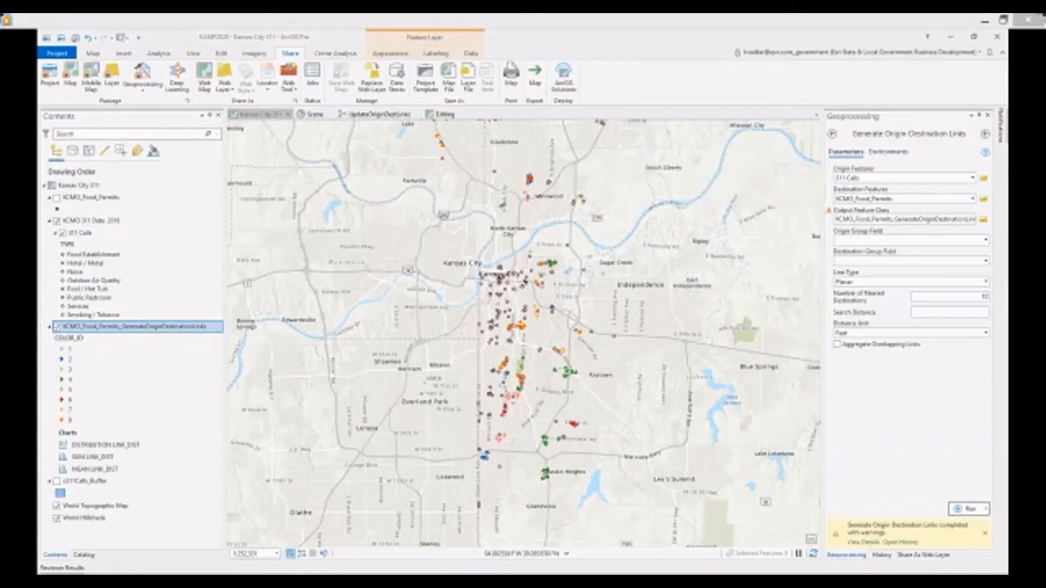
double_click(135, 459)
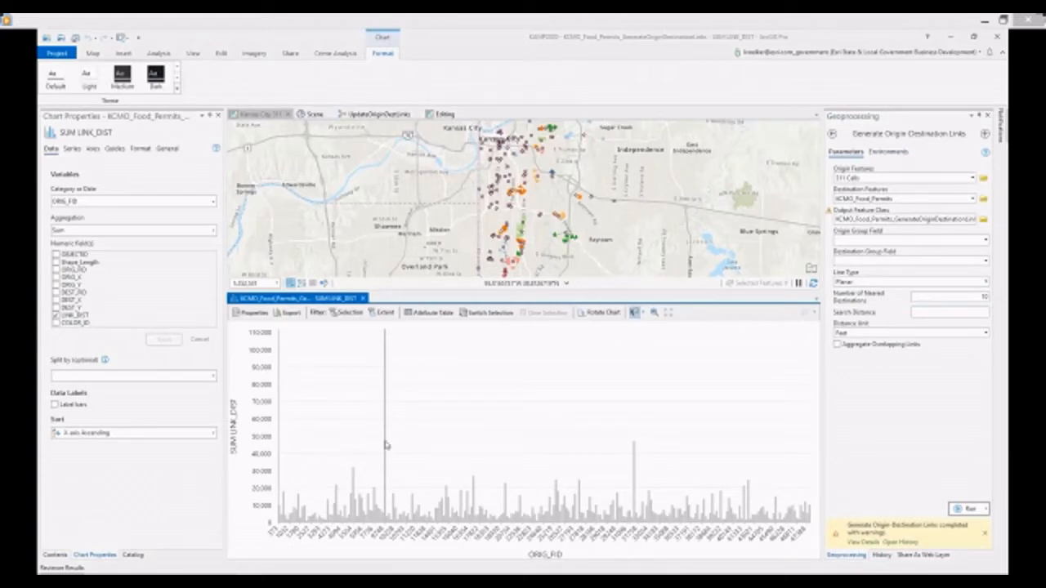
mouse_move(386, 447)
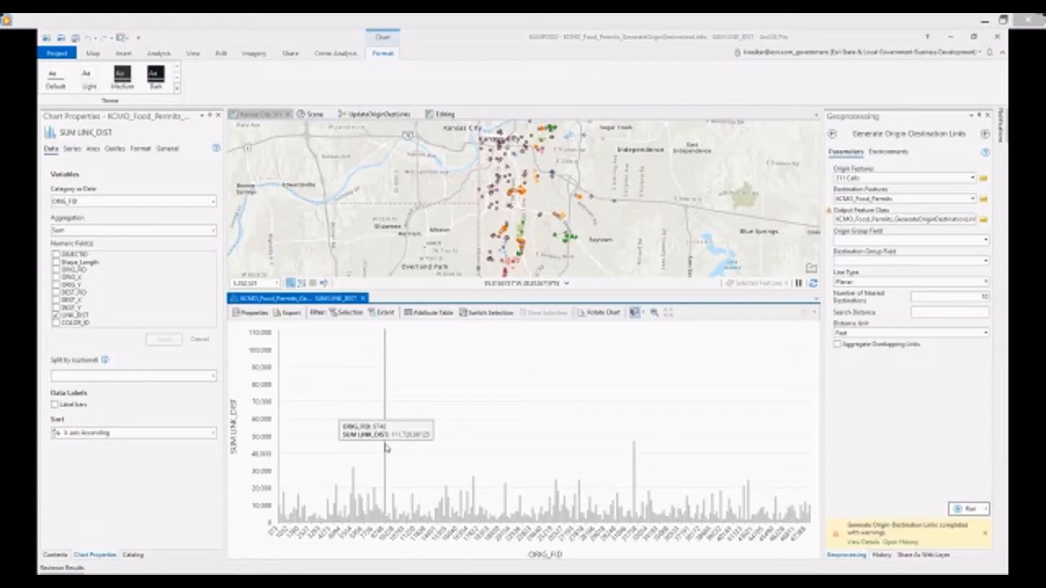
click(318, 118)
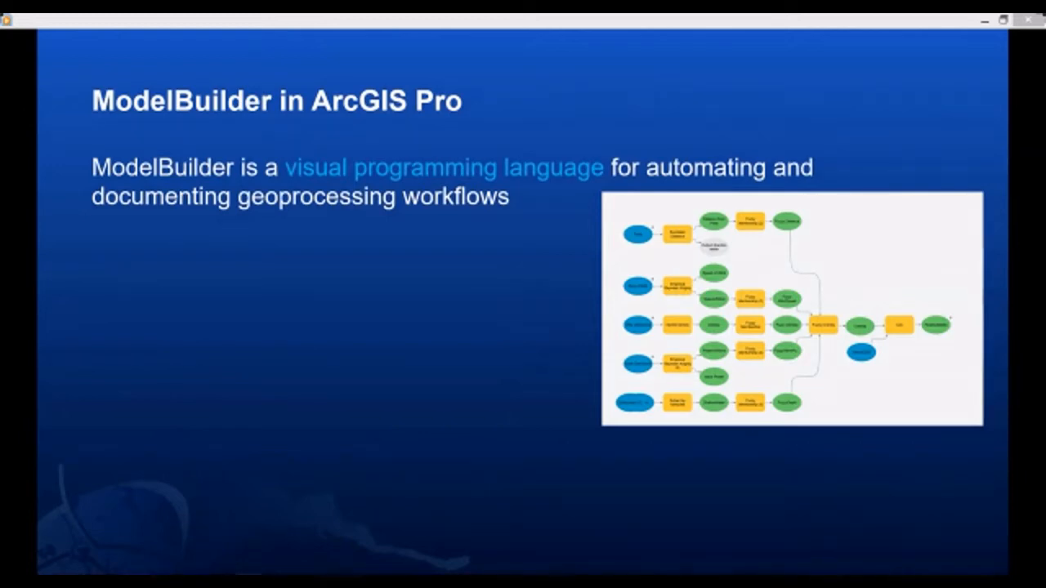
key(Right)
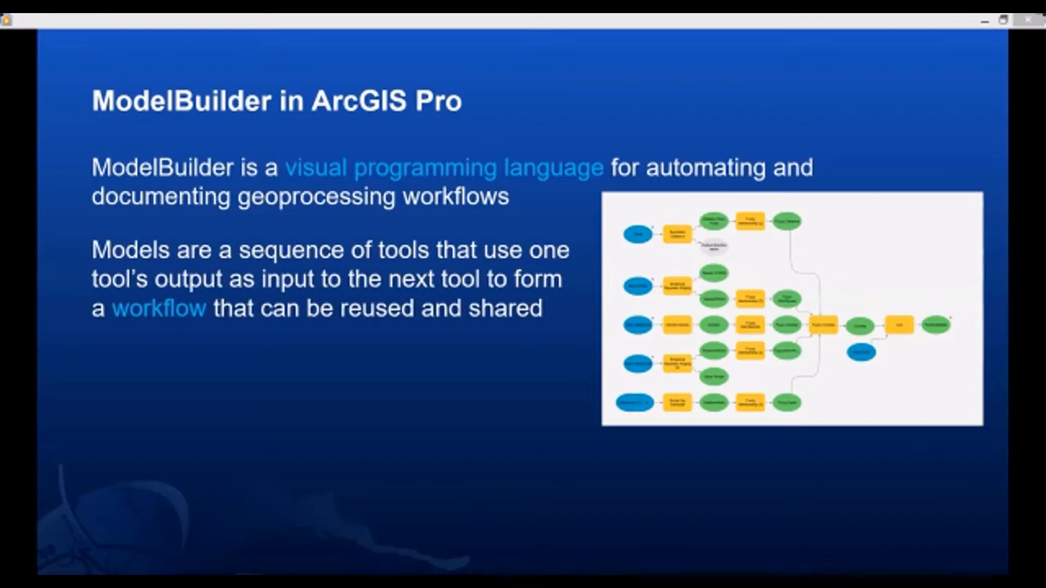
key(Right)
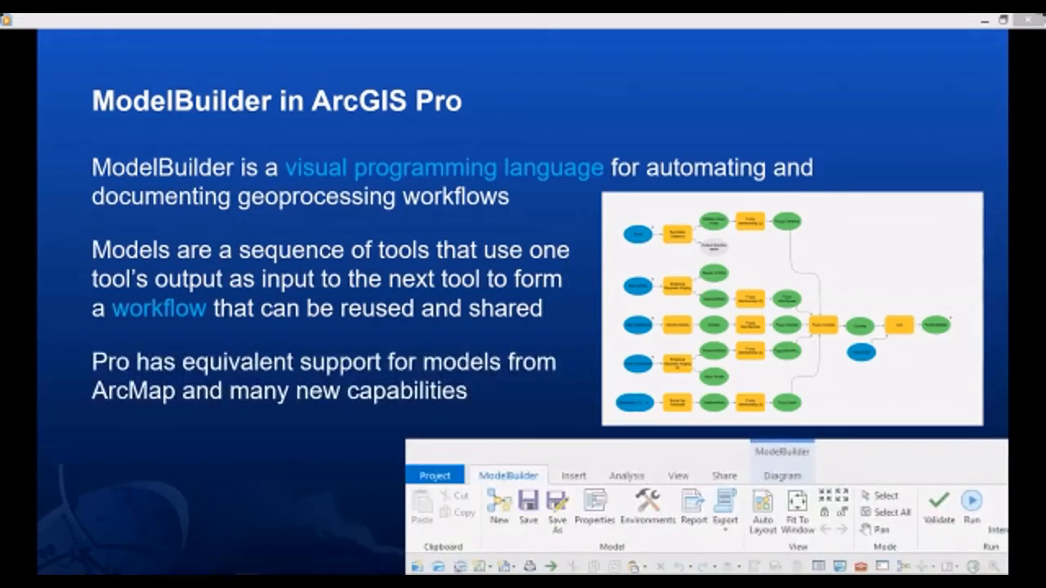